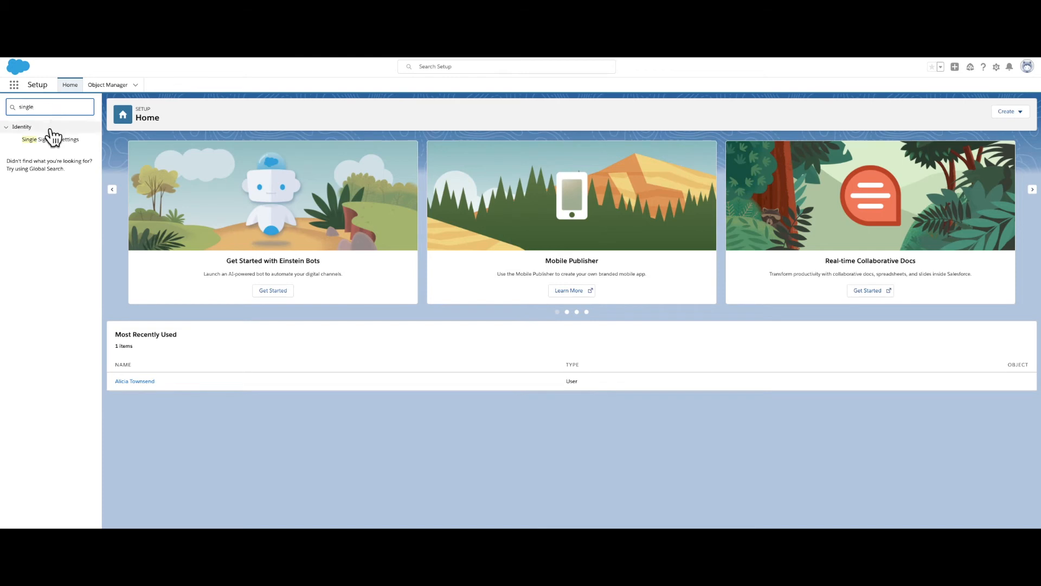
- Open Single Sign-On Settings and start a new SAML configuration with OneLogin as its name and API name
click(56, 140)
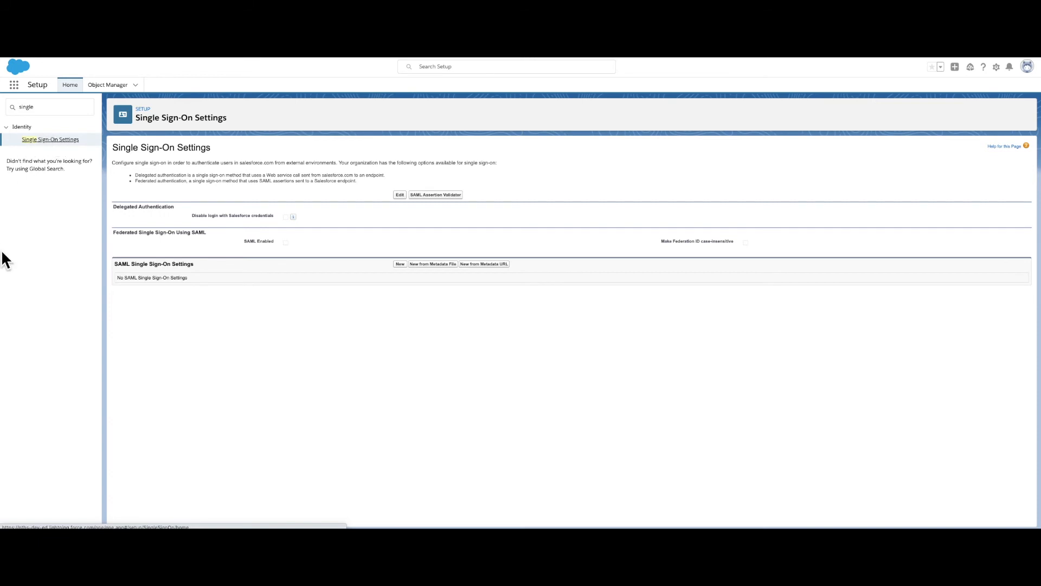
drag(112, 264, 194, 264)
click(401, 264)
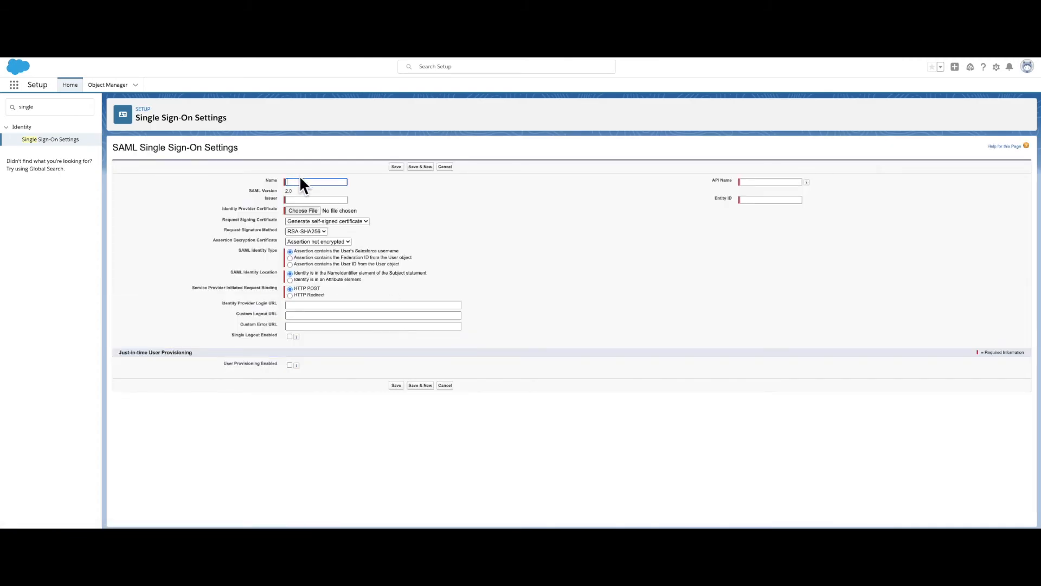
text(OneLogin)
key(Tab)
- Switch to OneLogin and copy the Issuer URL from the Salesforce application's SSO settings
click(293, 200)
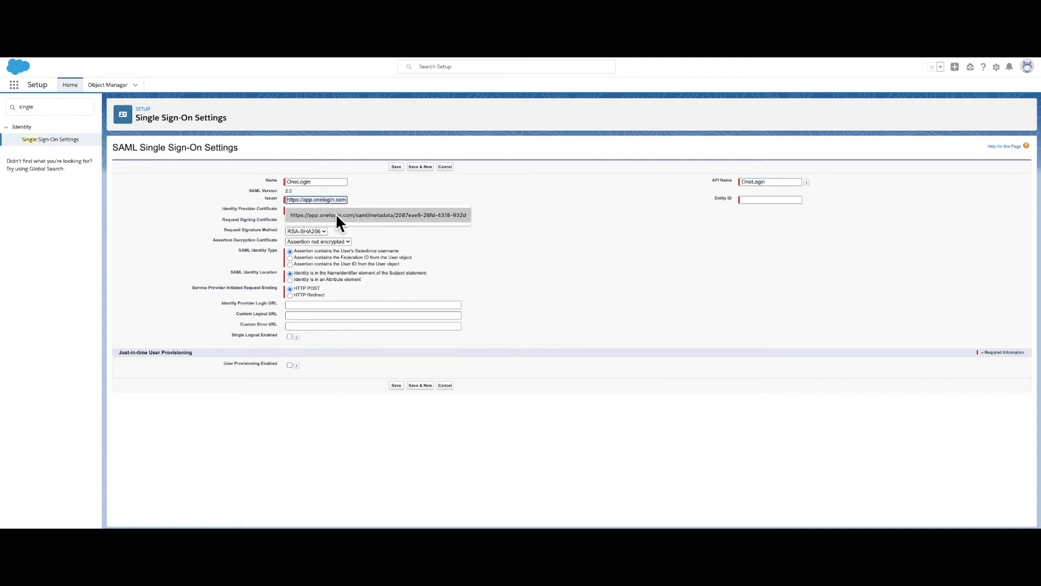
click(384, 191)
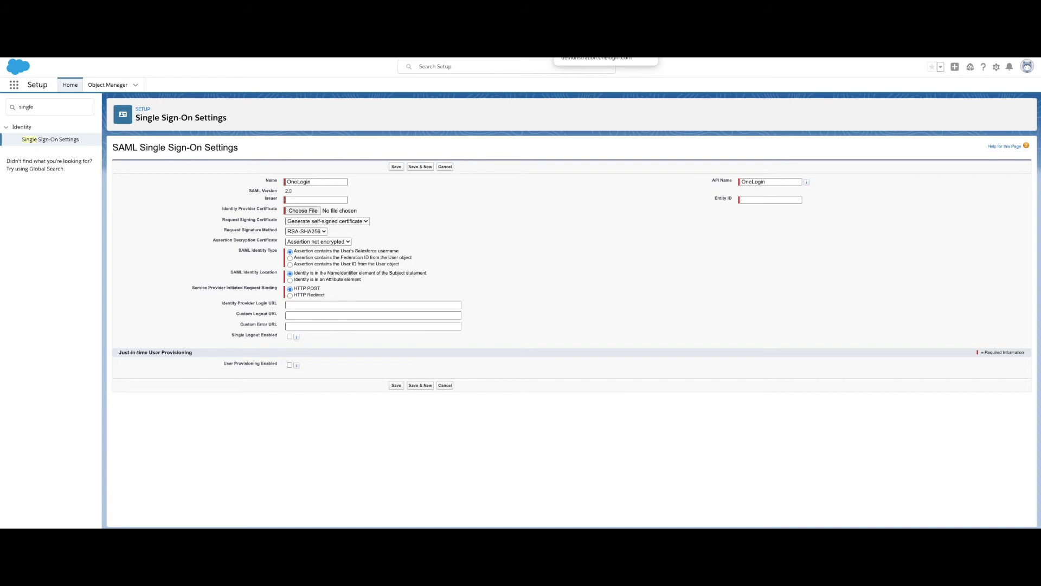
click(602, 26)
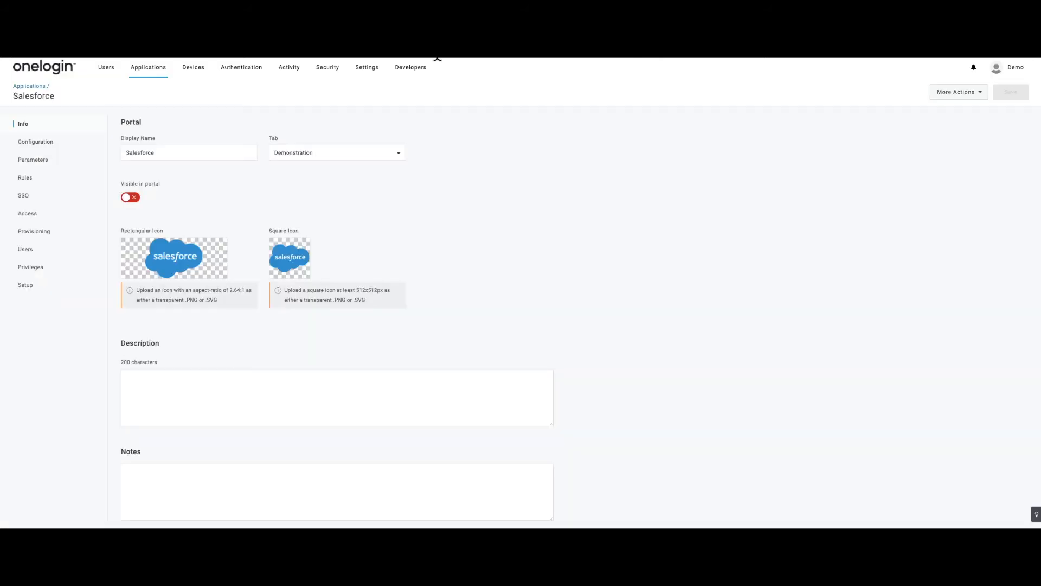
click(31, 202)
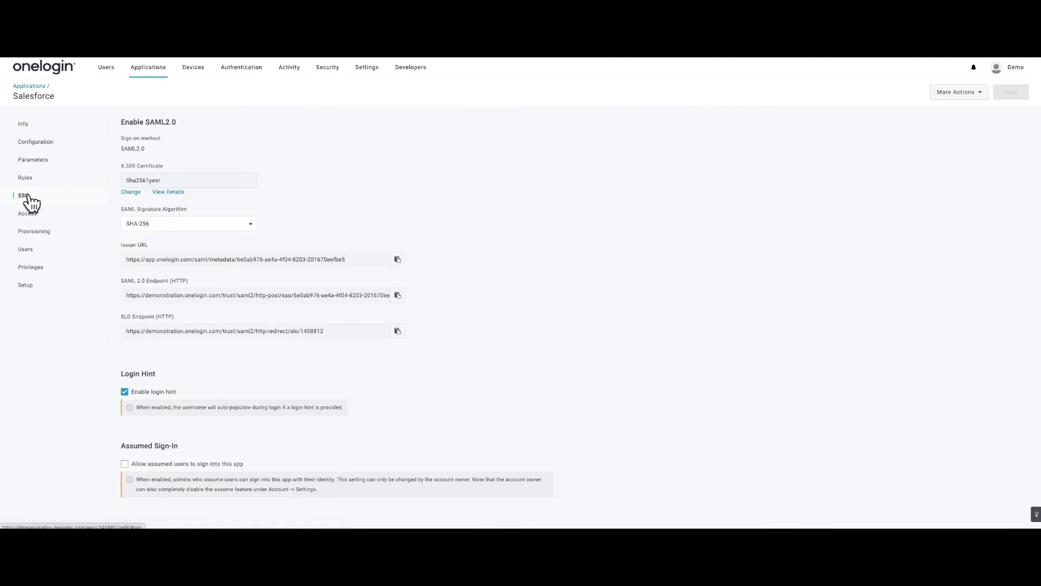
drag(124, 259, 351, 260)
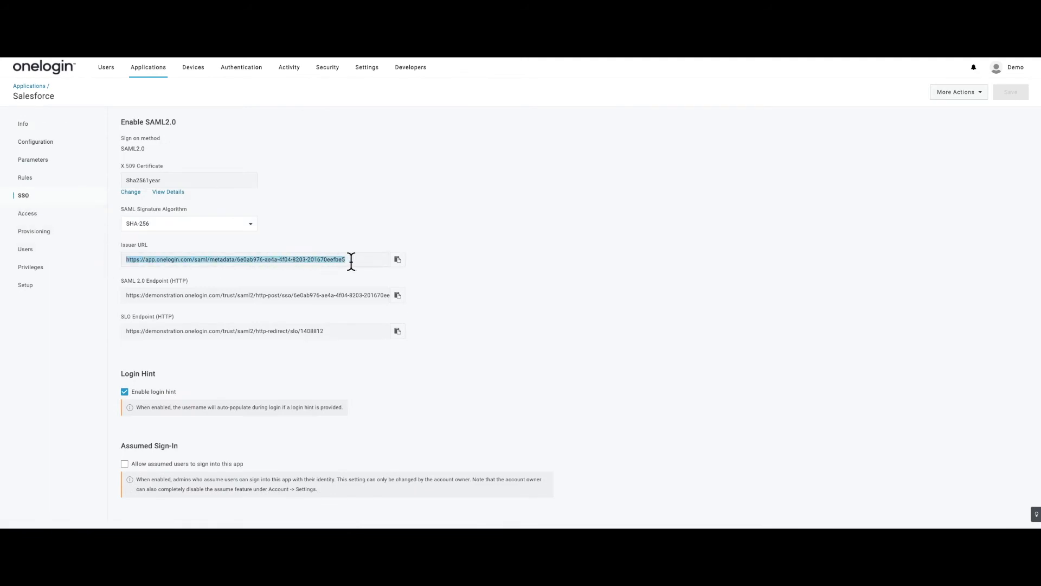
click(398, 260)
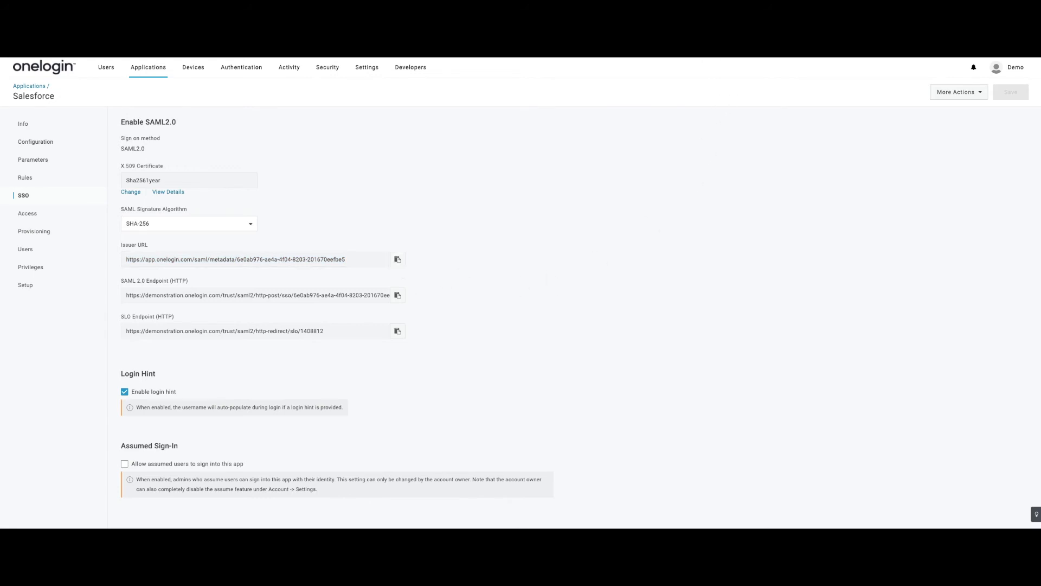
- Switch back to Salesforce and paste the copied URL as the Issuer of the new SAML configuration
click(689, 29)
click(299, 201)
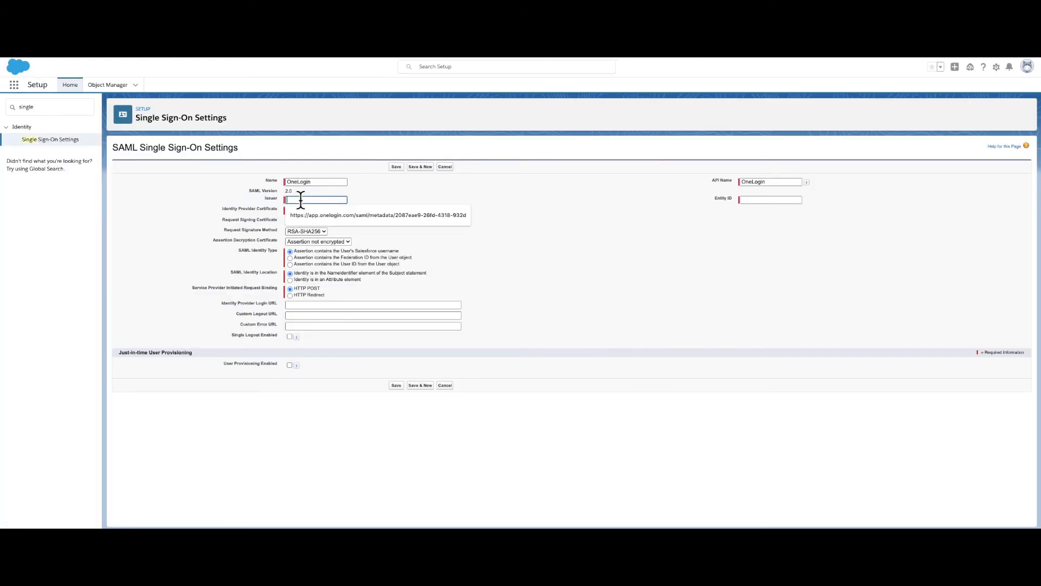
right_click(301, 198)
click(318, 252)
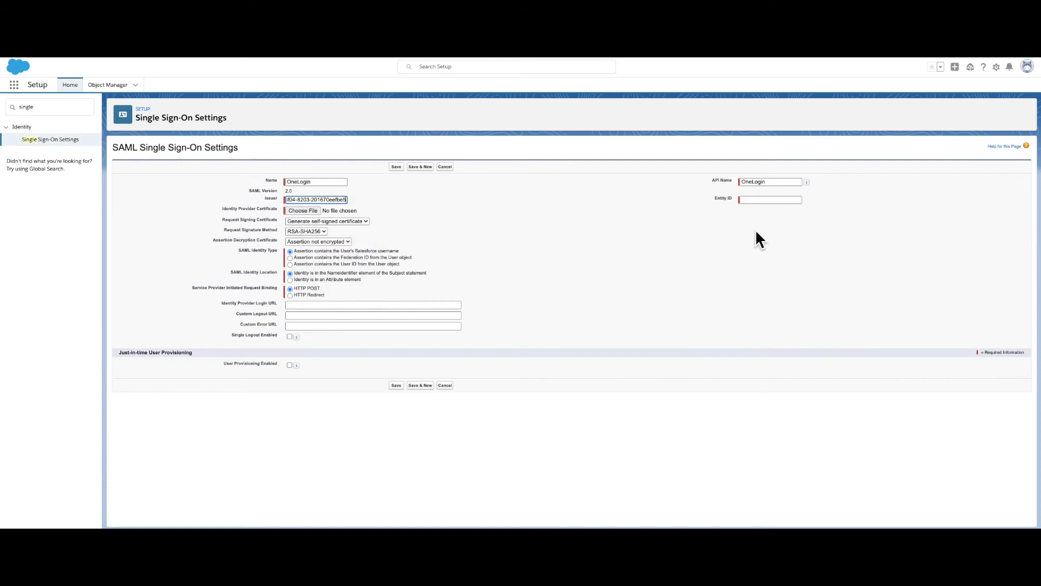
click(758, 199)
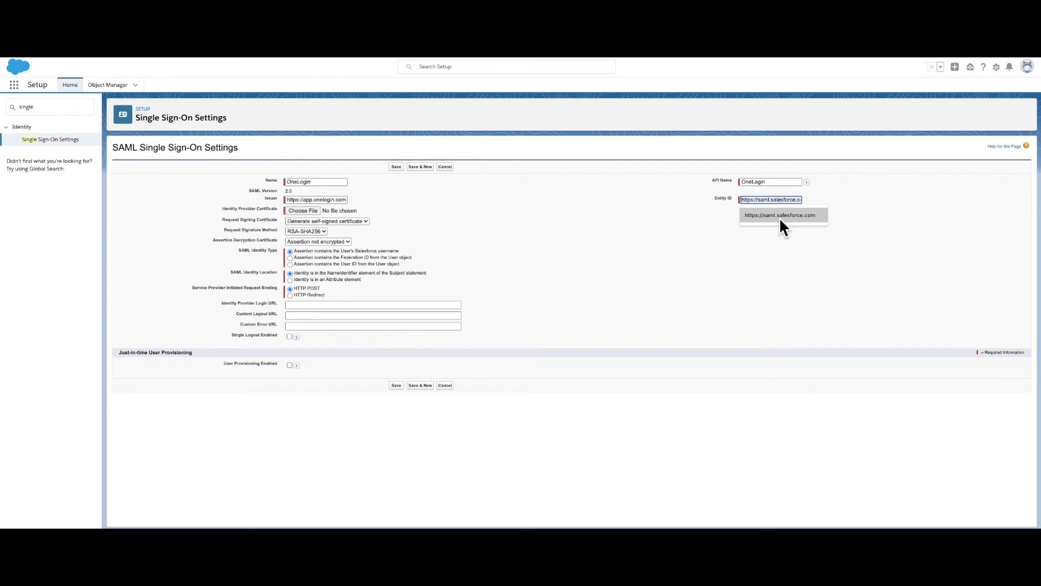
click(780, 216)
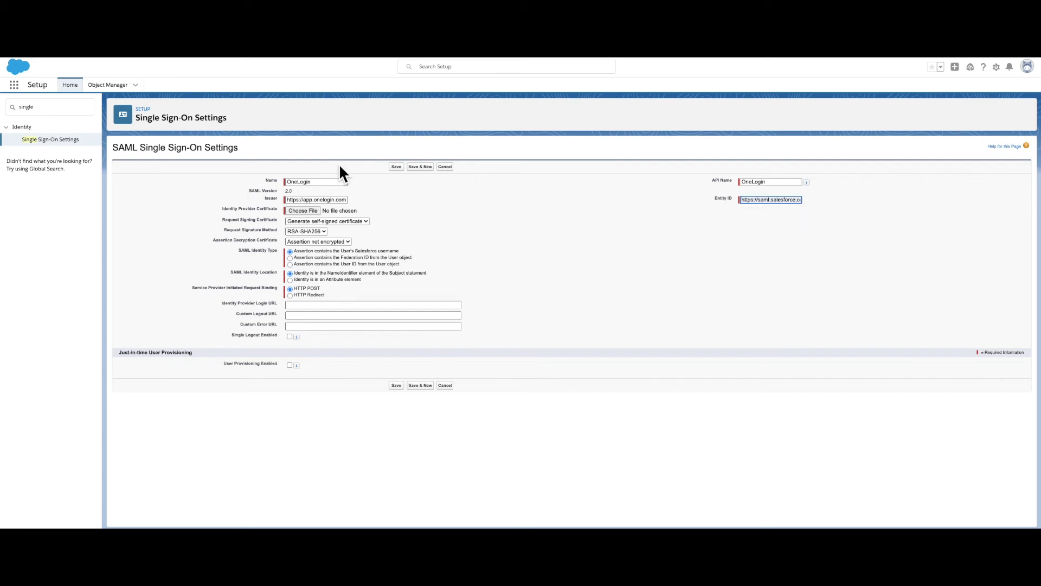
click(301, 211)
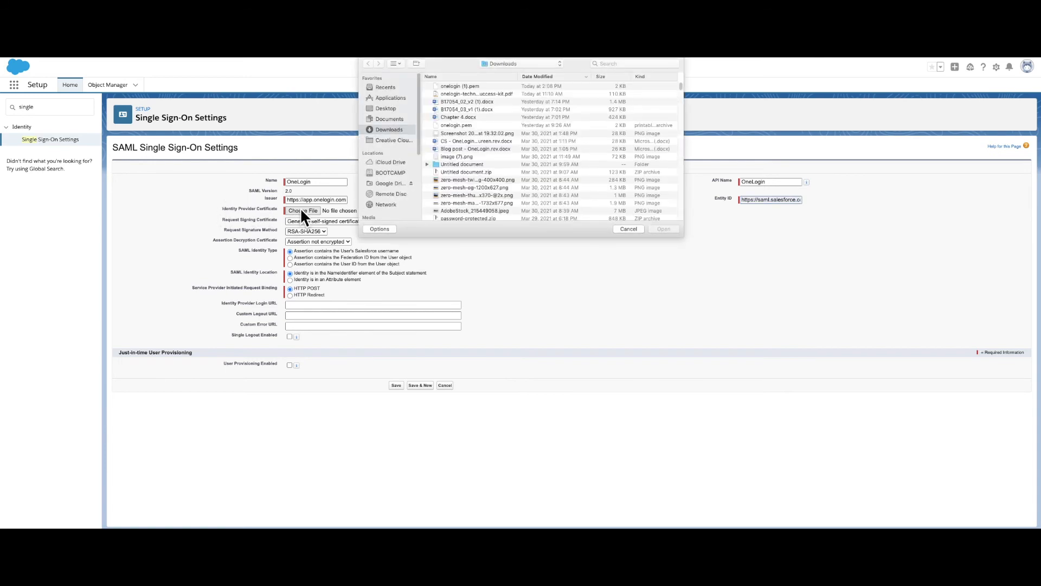
click(456, 85)
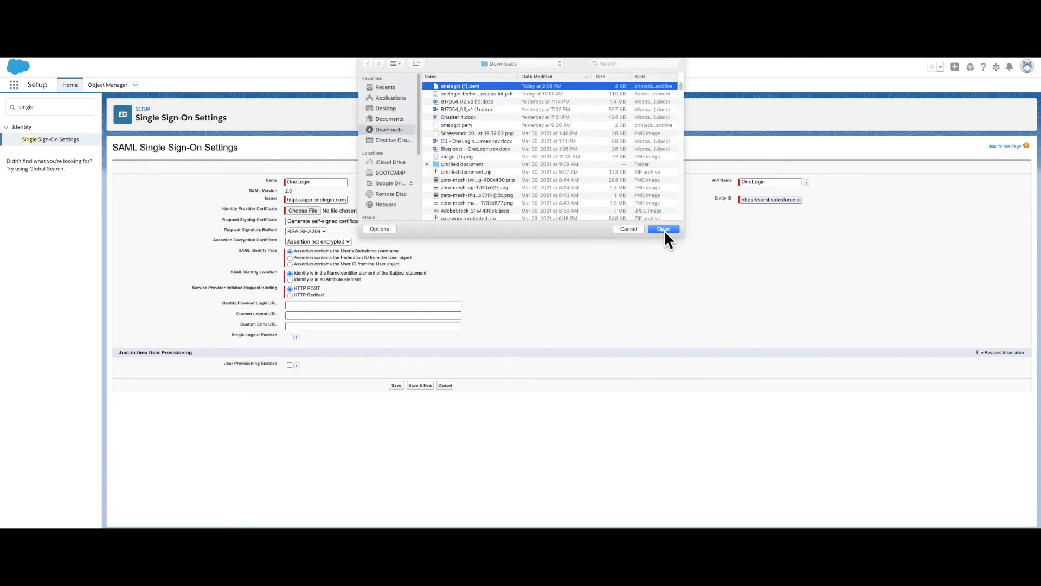
click(664, 229)
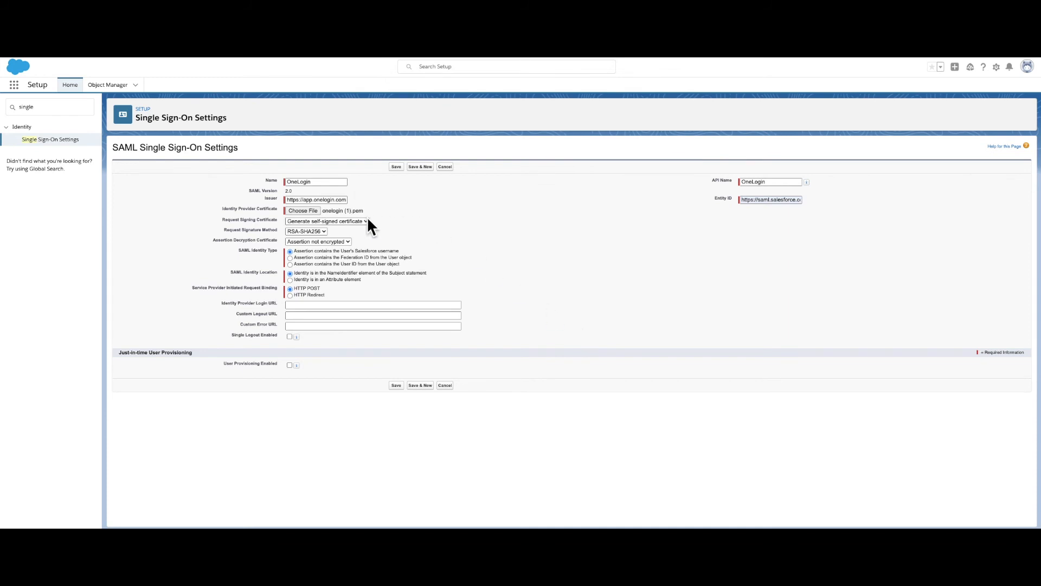
- Paste the OneLogin SAML 2.0 endpoint as the Identity Provider Login URL and save the SAML configuration
click(290, 305)
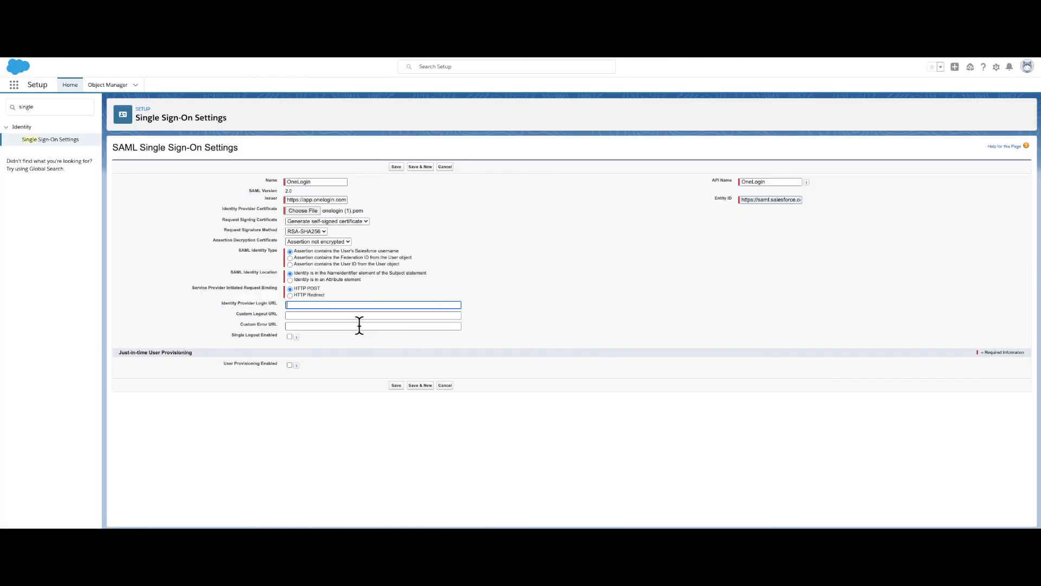
click(355, 306)
right_click(356, 307)
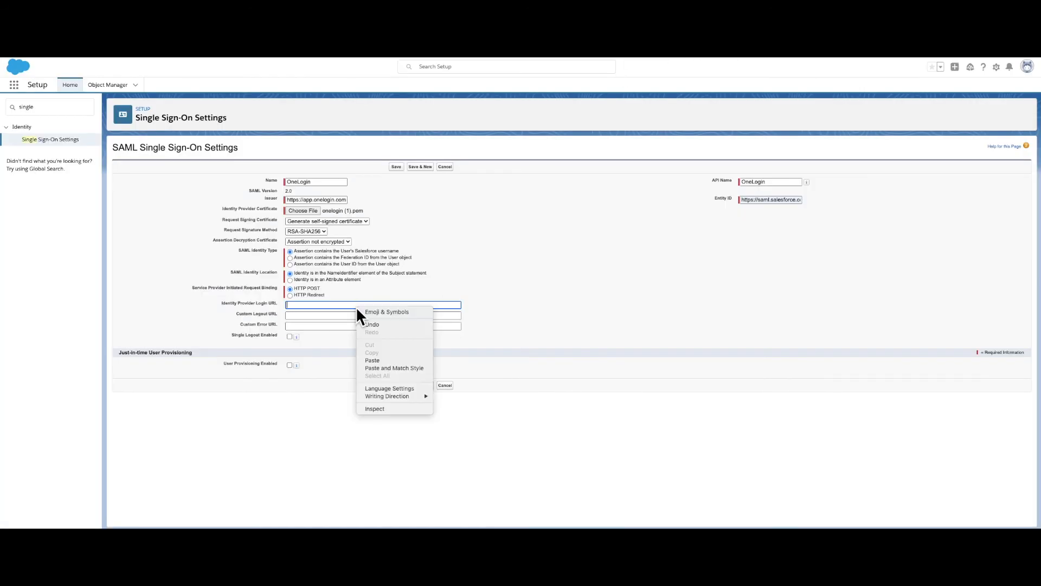
click(371, 360)
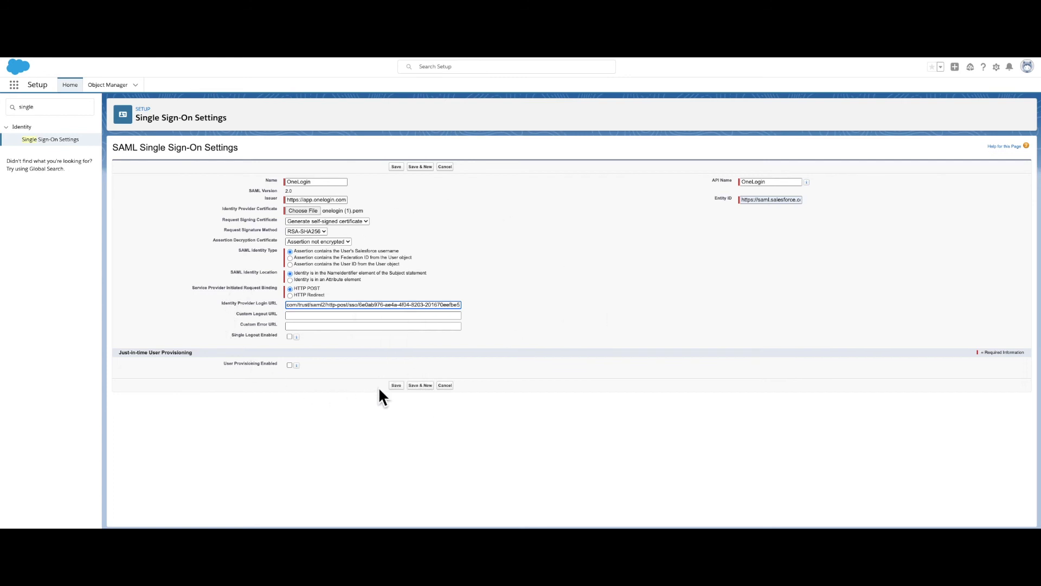
click(397, 386)
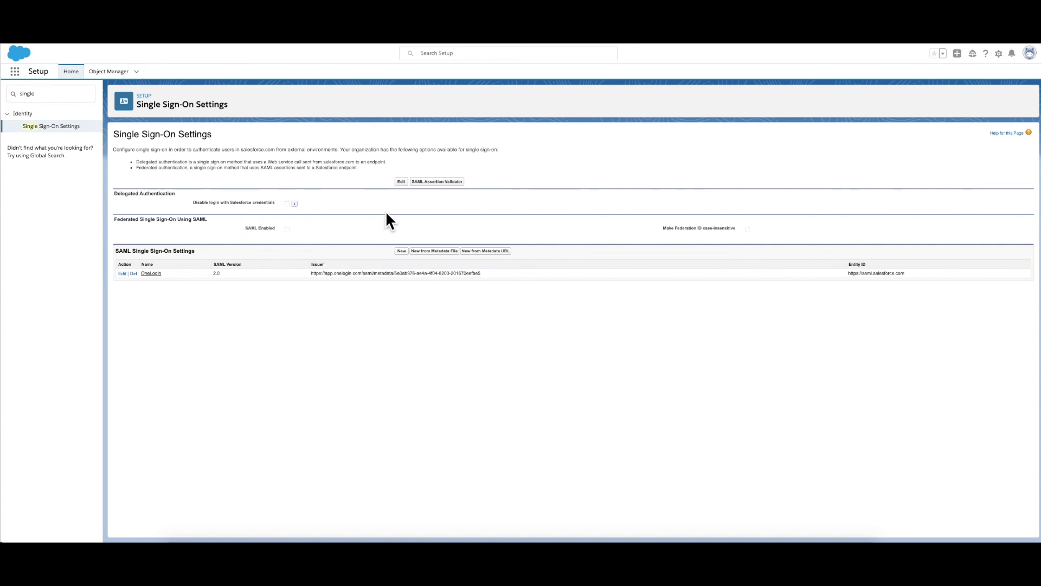
- Enable SAML for federated single sign-on and save the Single Sign-On Settings
click(402, 182)
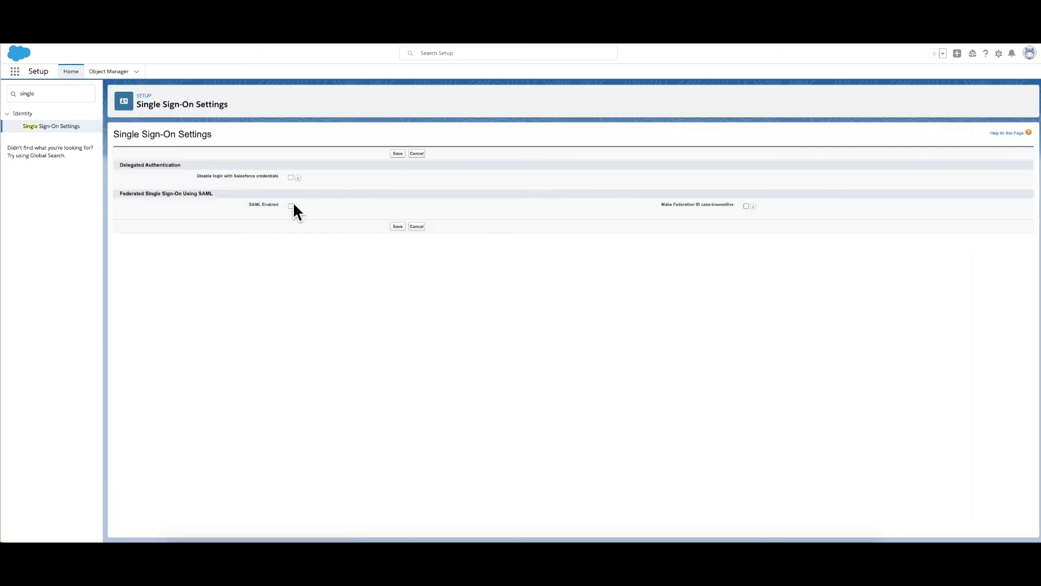
click(397, 227)
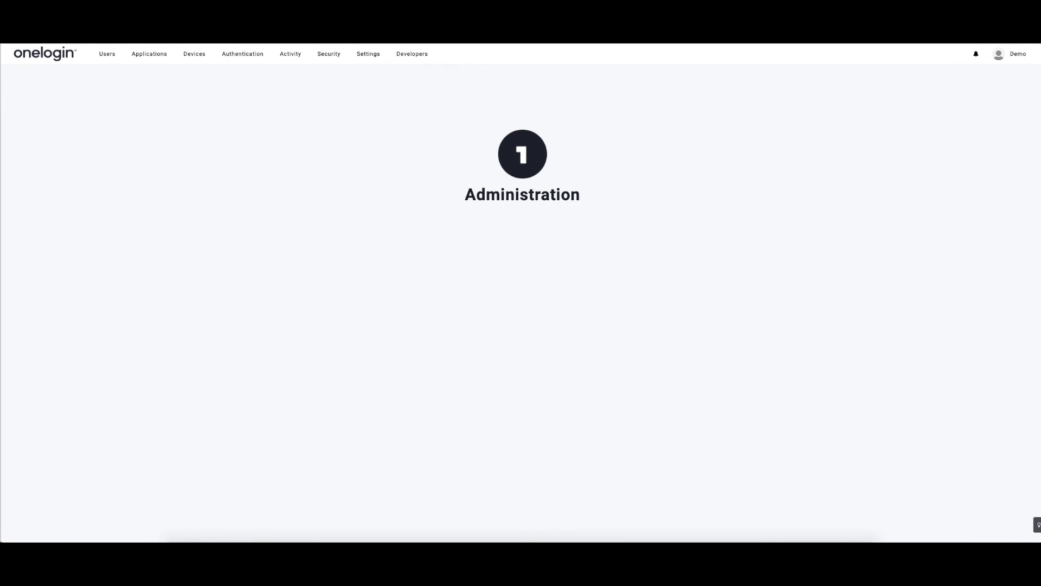
- In OneLogin administration, open the Salesforce application, make it visible in the portal and save the change
mouse_move(144, 75)
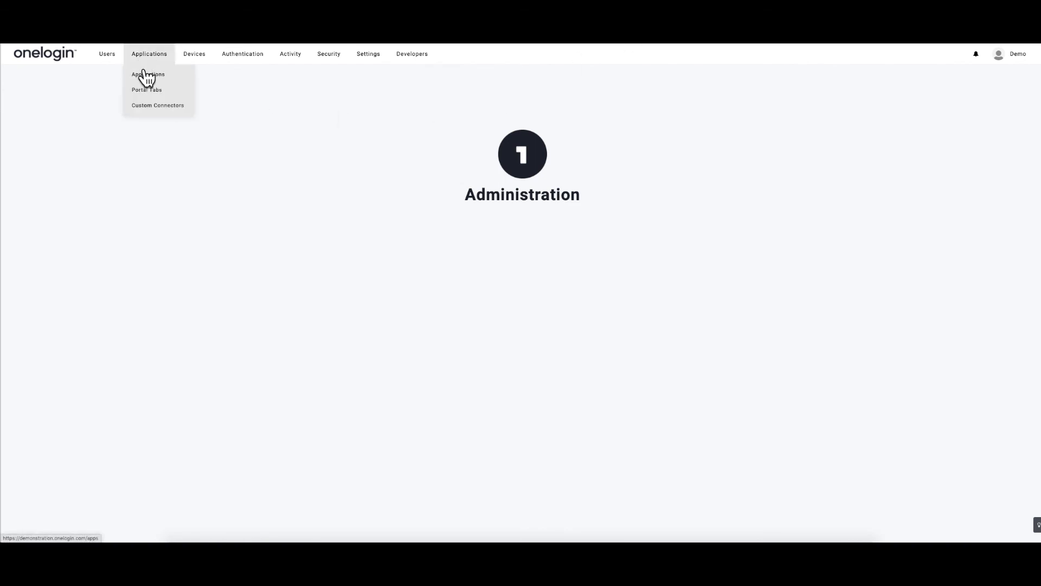
click(146, 76)
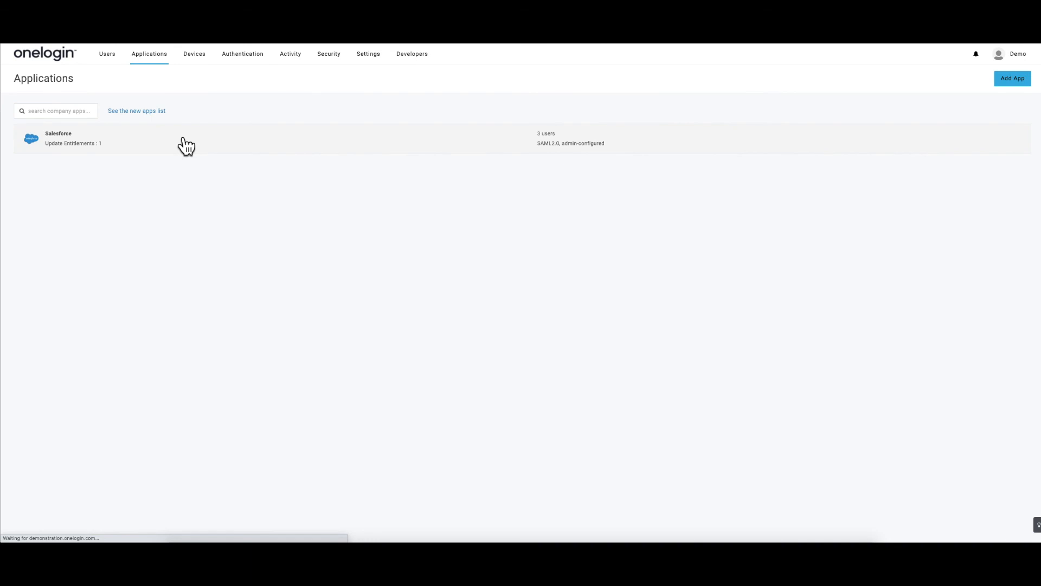
click(184, 139)
click(134, 185)
click(1013, 80)
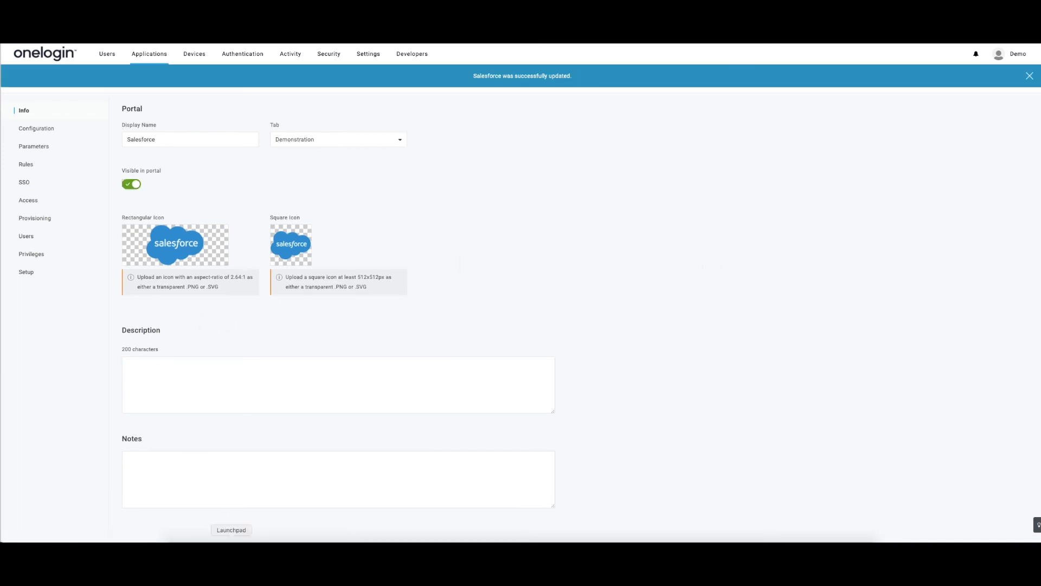
- Switch to the OneLogin user portal and launch Salesforce to test the single sign-on
click(273, 554)
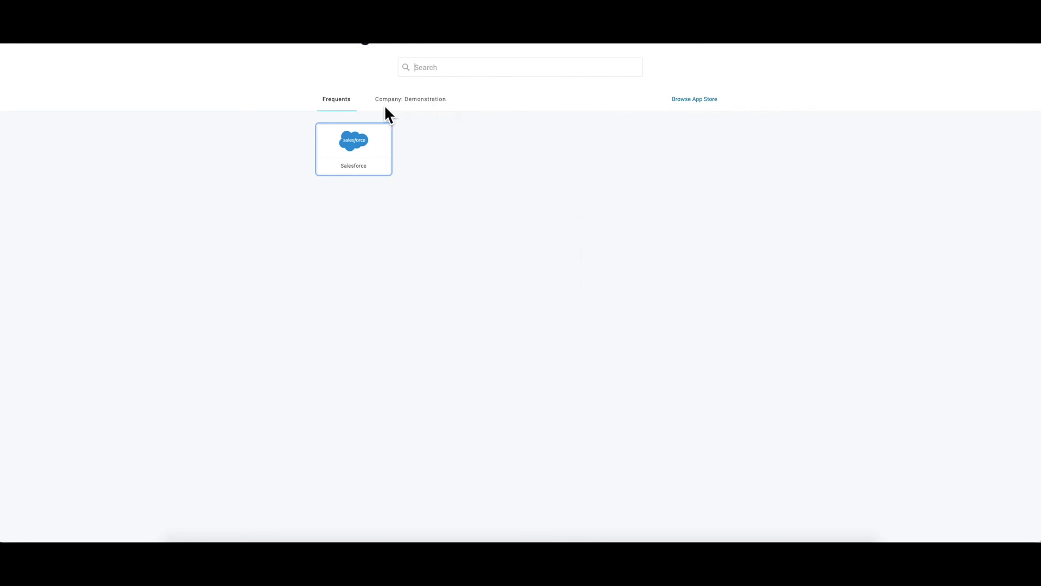
click(358, 143)
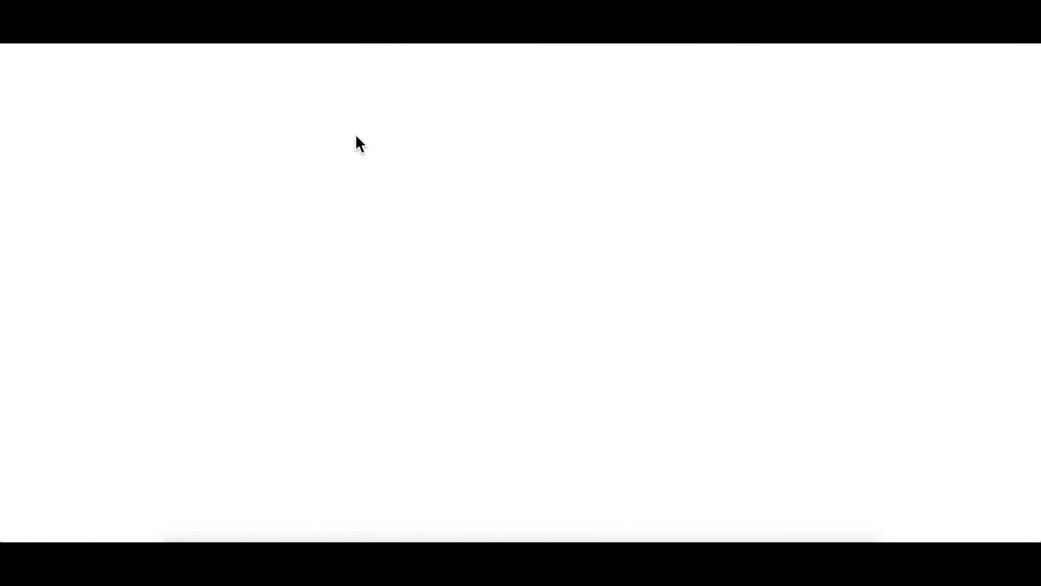